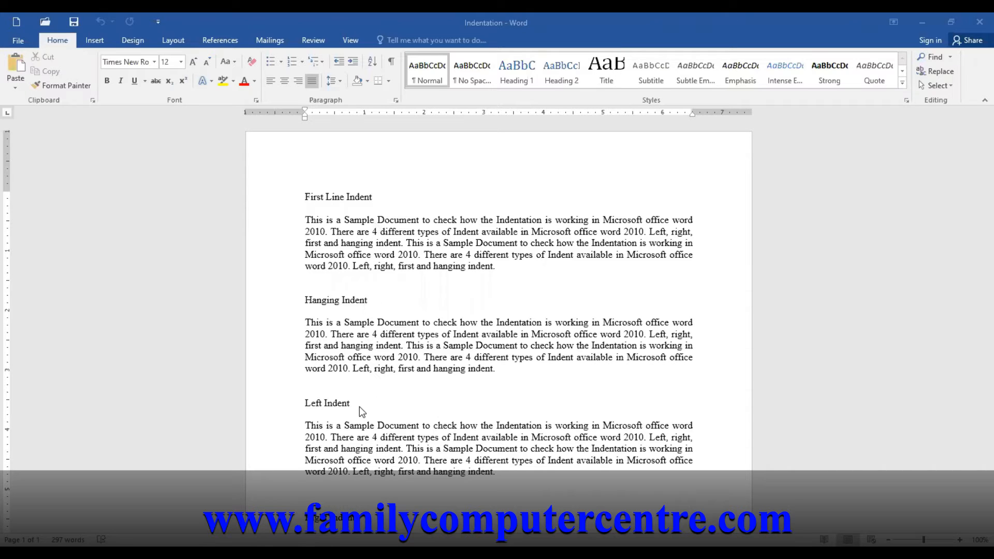
Look through the paragraph indentation settings, including the special indent types, and close them without changes.
{"action": "scroll", "coordinate": [359, 405], "scroll_direction": "down", "scroll_amount": 1}
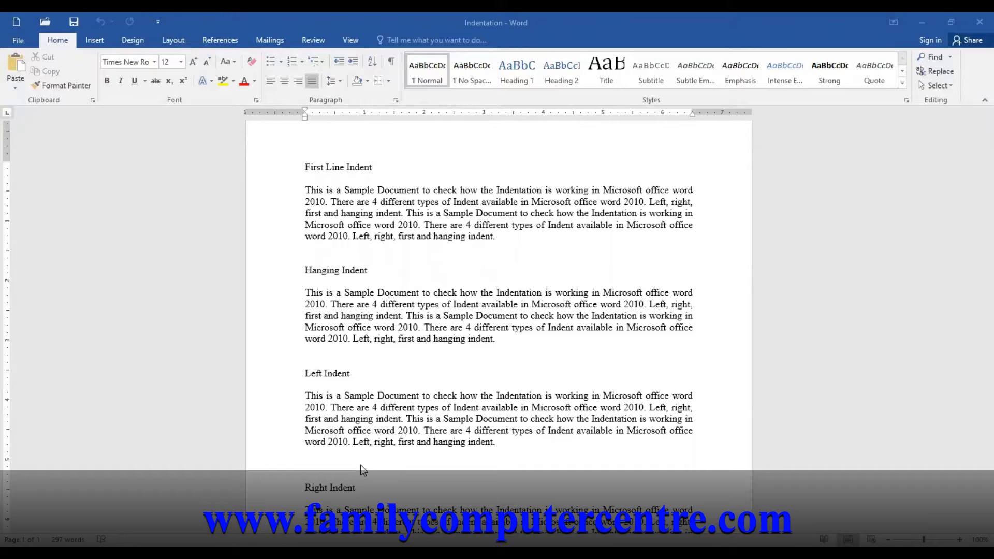
{"action": "scroll", "coordinate": [370, 395], "scroll_direction": "up", "scroll_amount": 1}
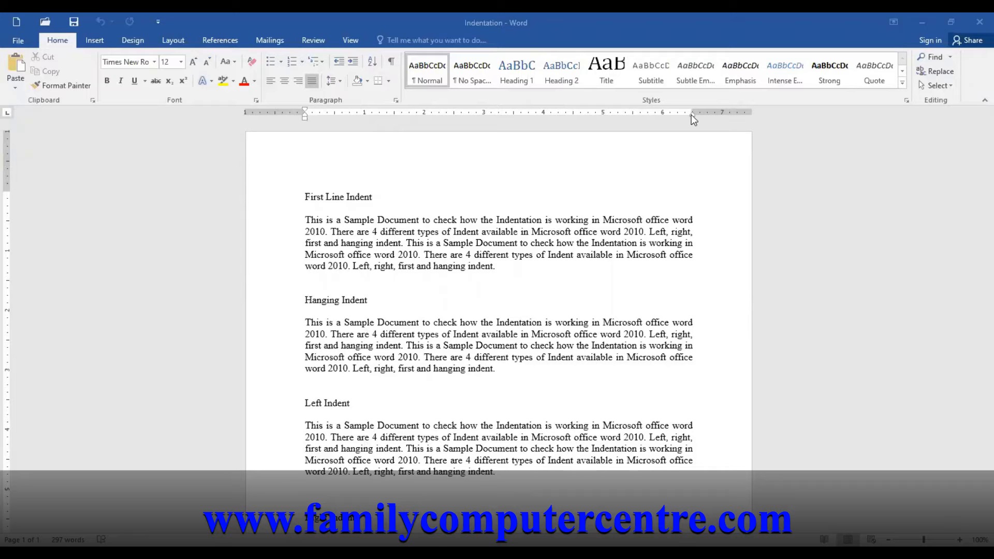
{"action": "left_click", "coordinate": [396, 101]}
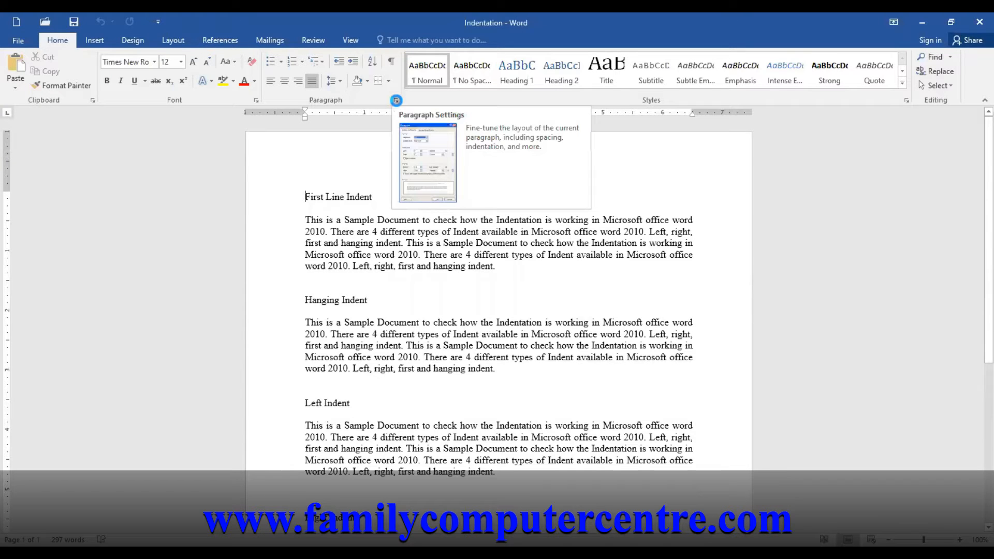
{"action": "left_click", "coordinate": [397, 101]}
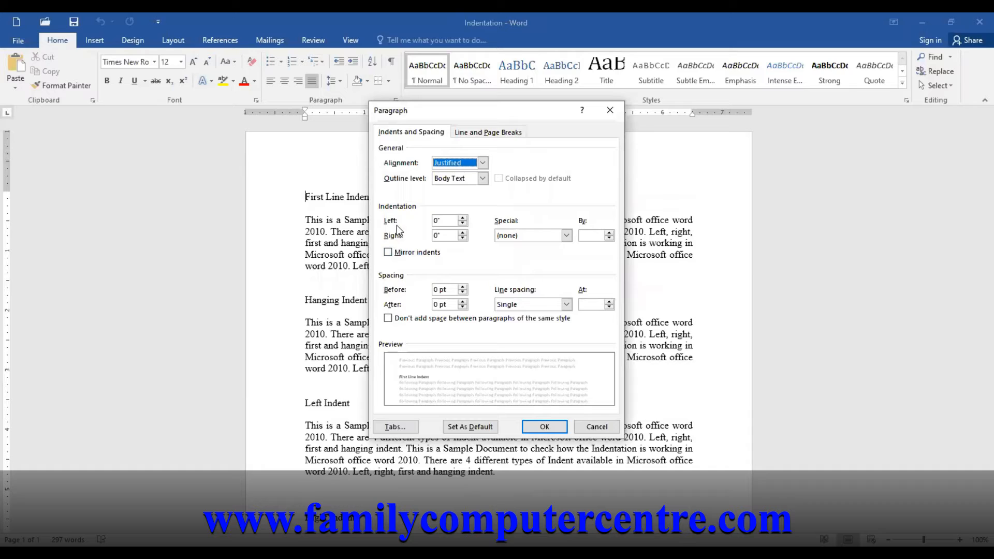
{"action": "left_click", "coordinate": [568, 235]}
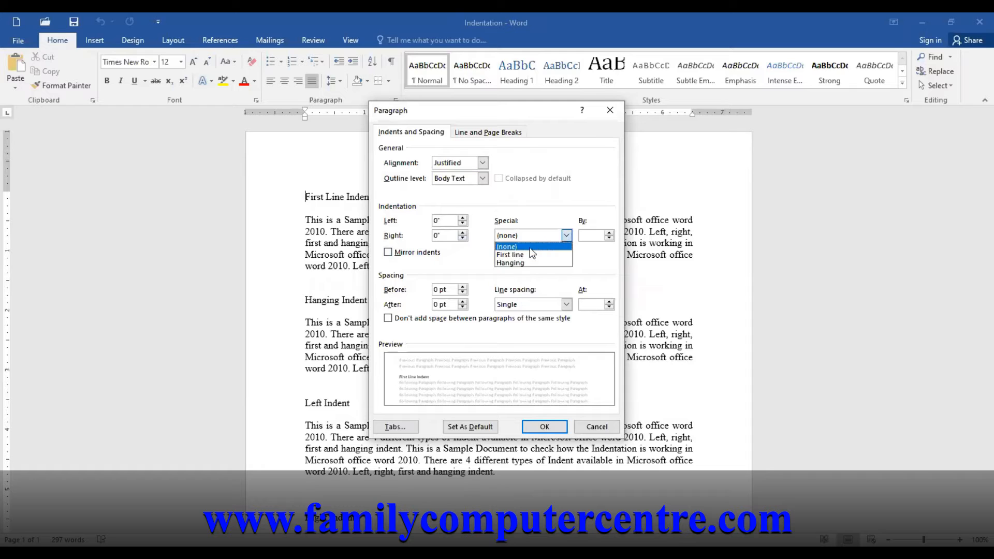
{"action": "left_click", "coordinate": [598, 429]}
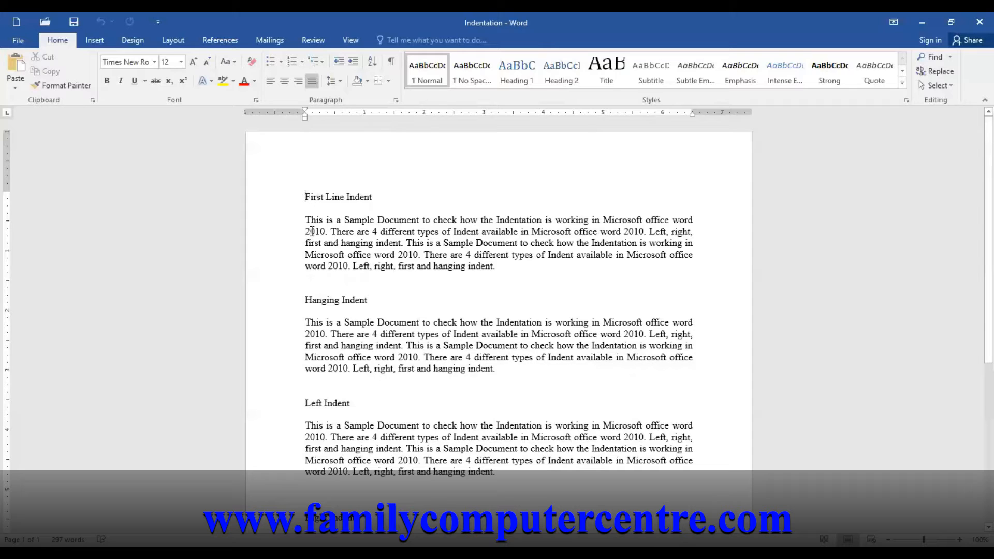
Give the paragraph under the First Line Indent heading a first-line indent of 1.5 inches.
{"action": "left_click_drag", "start_coordinate": [305, 219], "coordinate": [516, 268]}
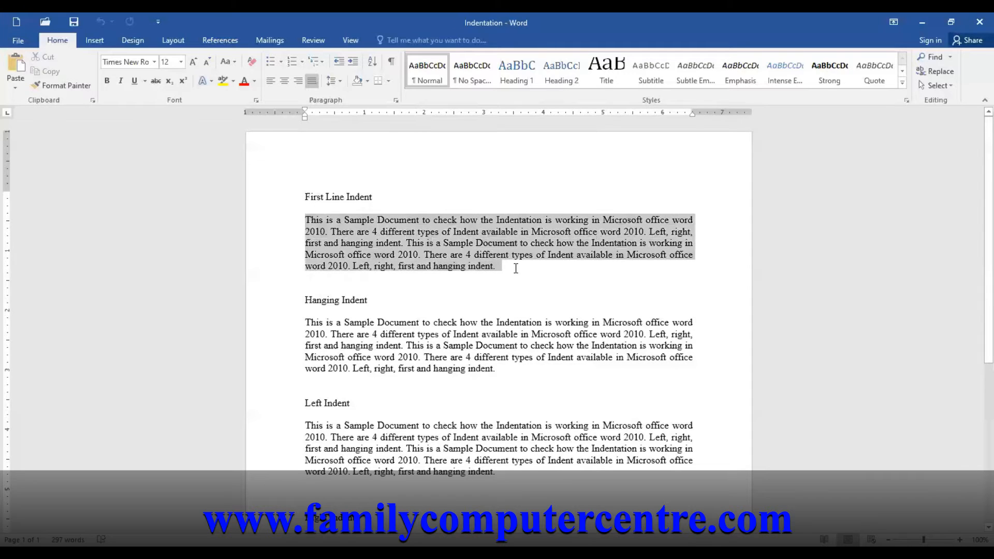
{"action": "left_click", "coordinate": [503, 269]}
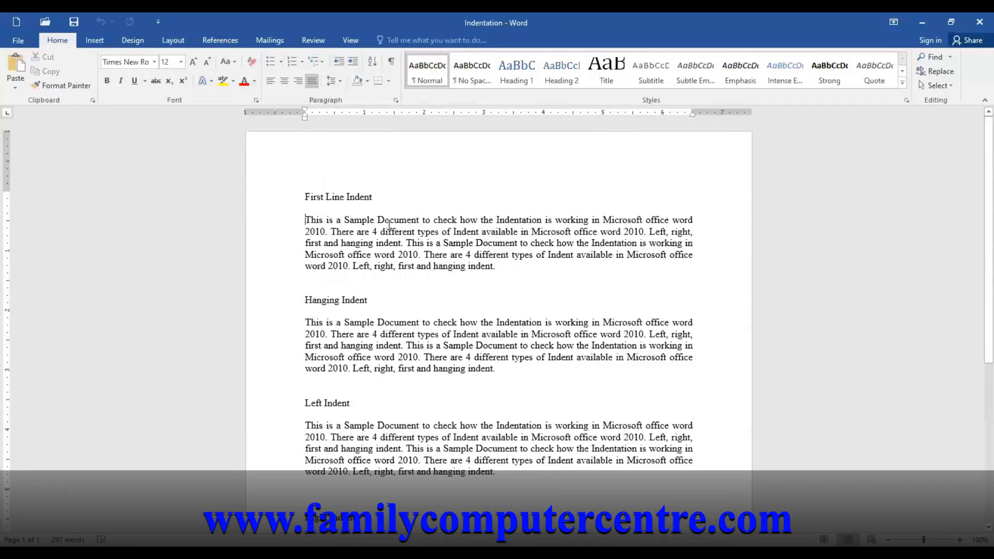
{"action": "left_click", "coordinate": [394, 100]}
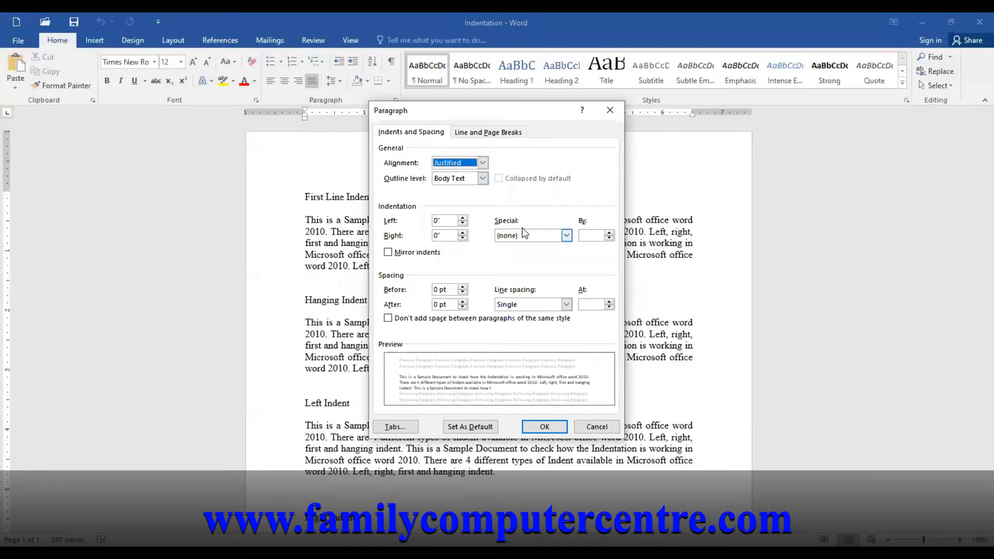
{"action": "left_click", "coordinate": [566, 235]}
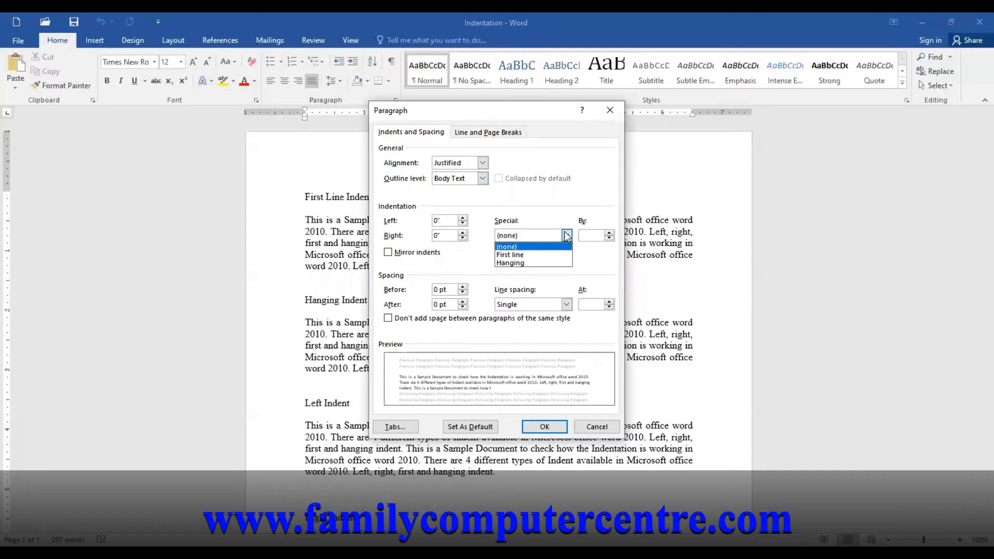
{"action": "left_click", "coordinate": [551, 255]}
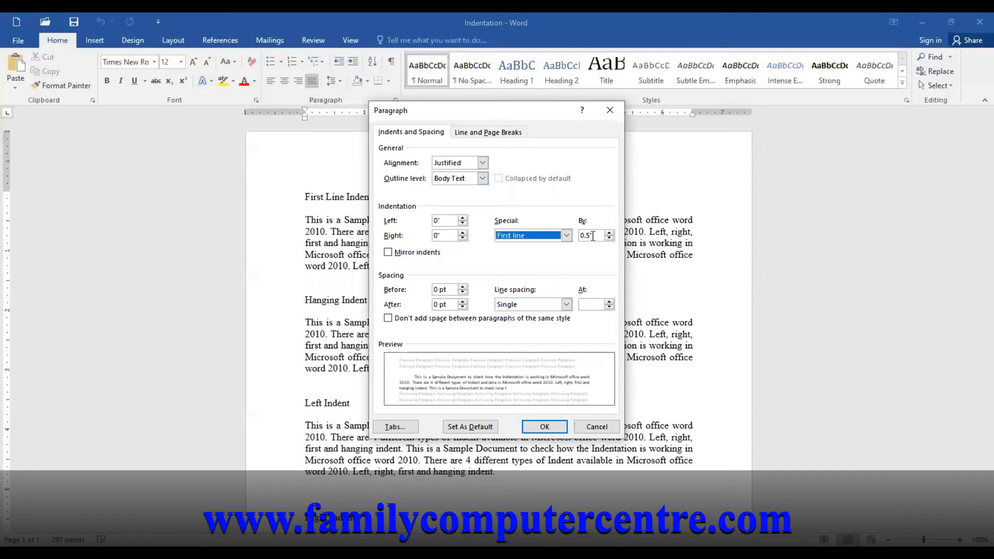
{"action": "key", "text": "Tab"}
{"action": "type", "text": "1.5"}
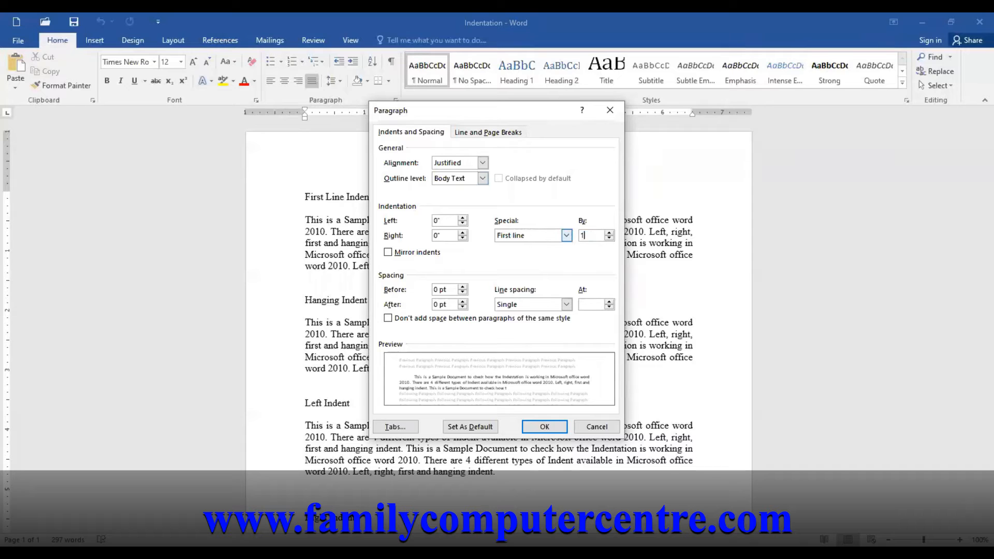
{"action": "left_click", "coordinate": [544, 427]}
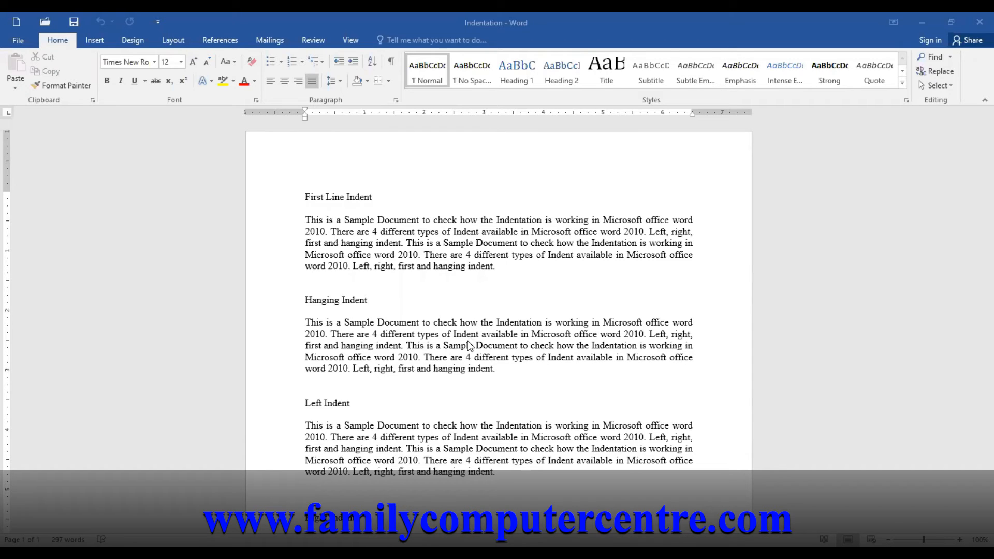
Apply a hanging indent of 1.5 inches to the paragraph under the Hanging Indent heading.
{"action": "left_click", "coordinate": [341, 322]}
{"action": "left_click", "coordinate": [306, 322]}
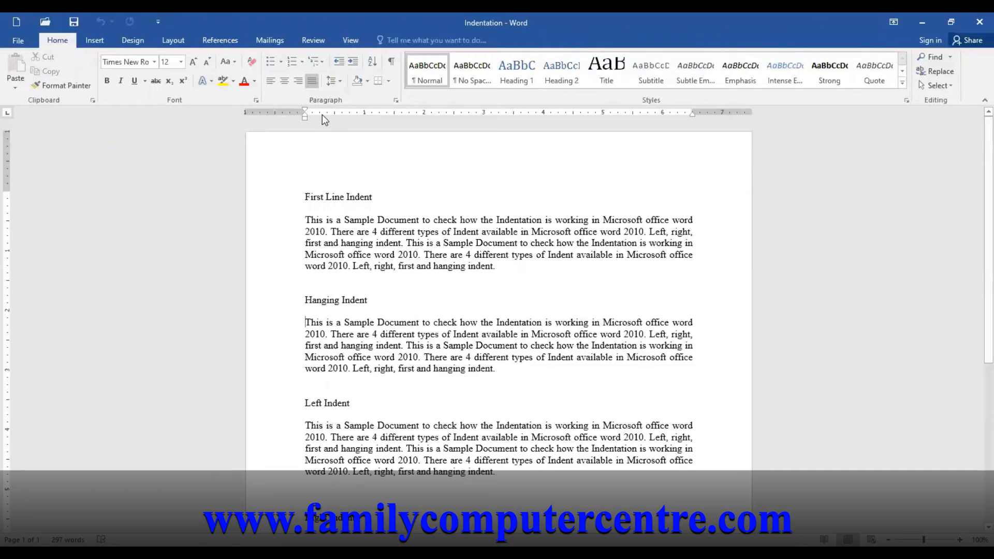
{"action": "left_click", "coordinate": [397, 100]}
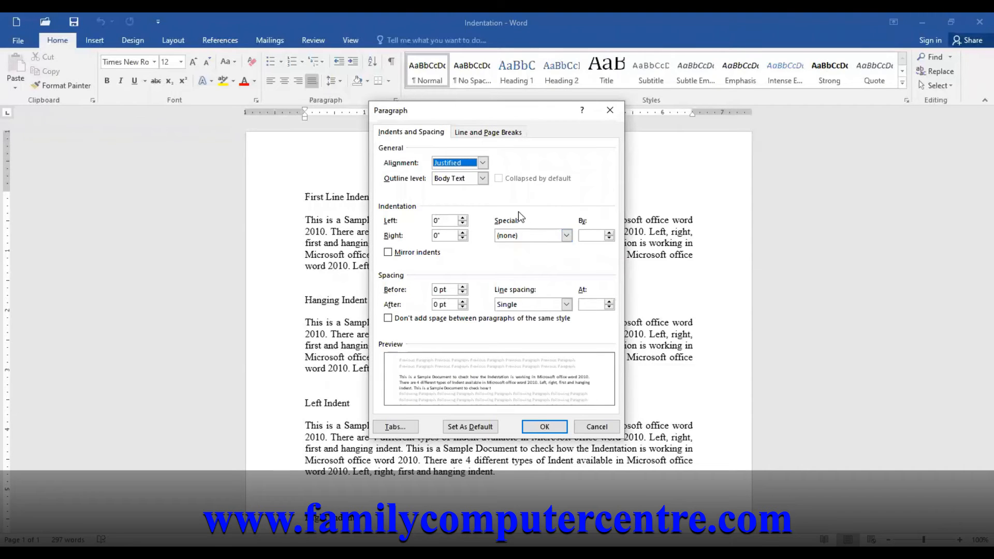
{"action": "left_click", "coordinate": [567, 237]}
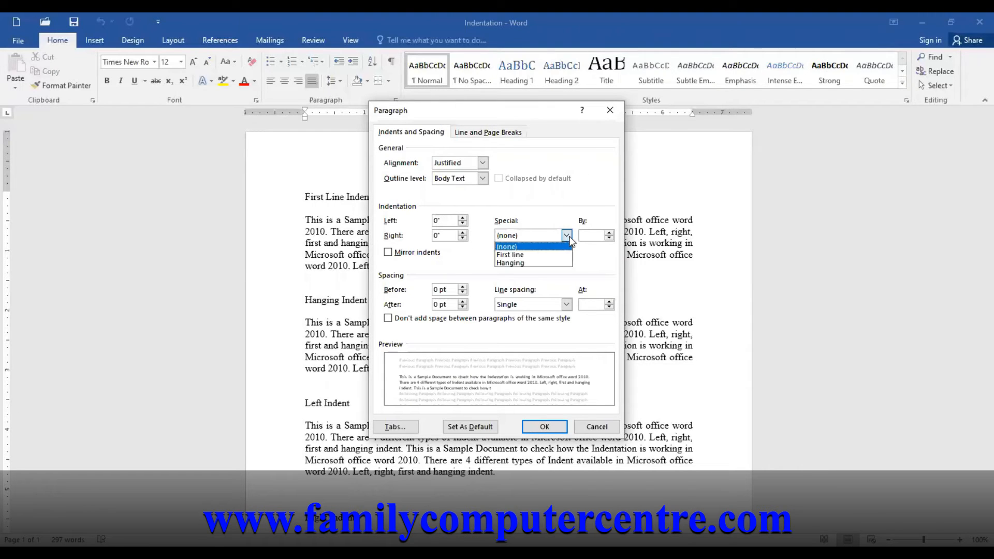
{"action": "left_click", "coordinate": [521, 263]}
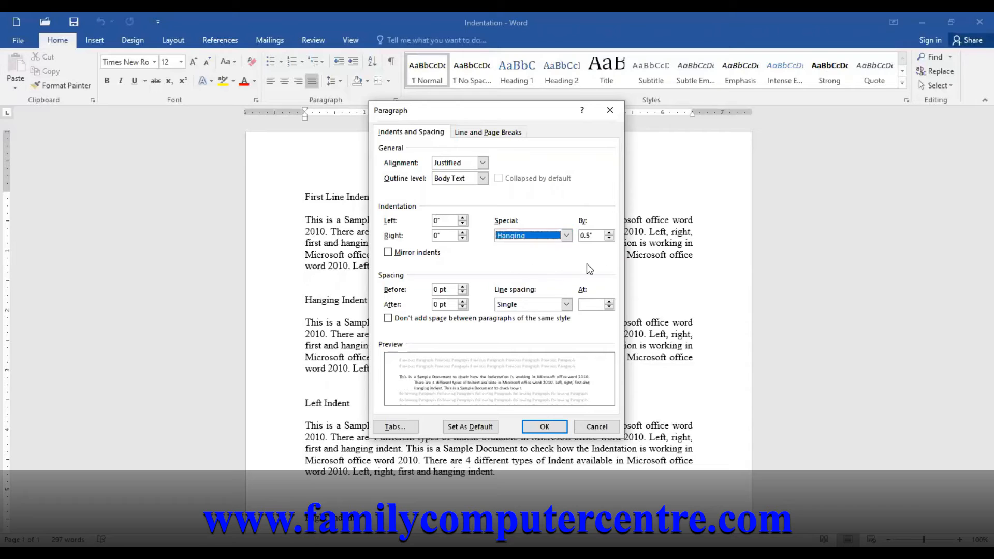
{"action": "left_click_drag", "start_coordinate": [598, 240], "coordinate": [543, 231]}
{"action": "type", "text": "1."}
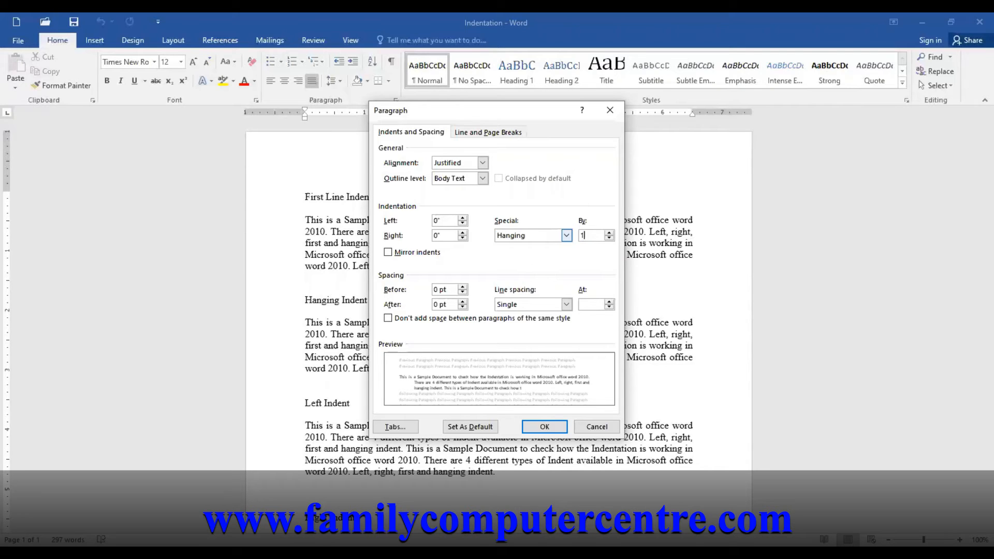
{"action": "type", "text": "5"}
{"action": "left_click", "coordinate": [545, 426]}
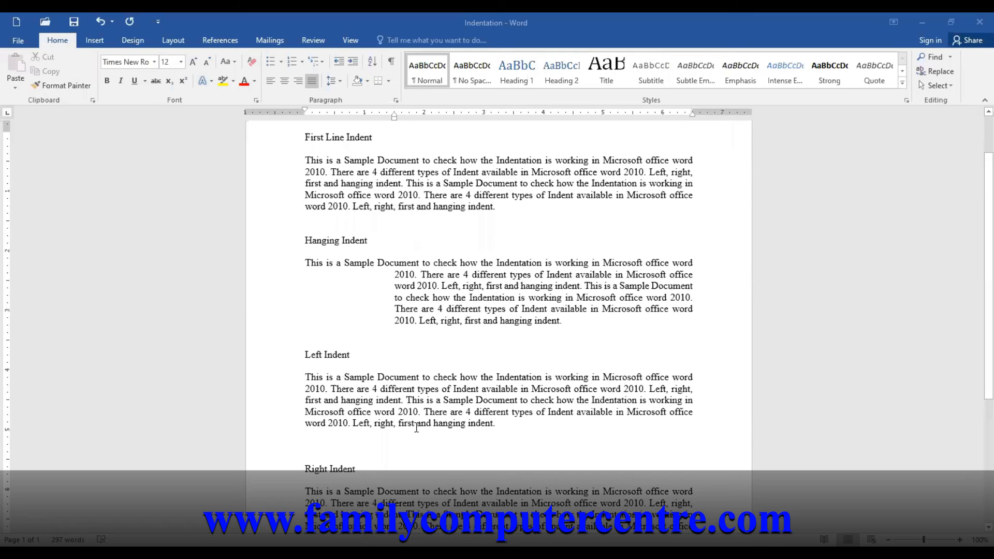
Set the left indentation of the paragraph under the Left Indent heading to 0.8 inches.
{"action": "left_click", "coordinate": [302, 375]}
{"action": "left_click", "coordinate": [396, 101]}
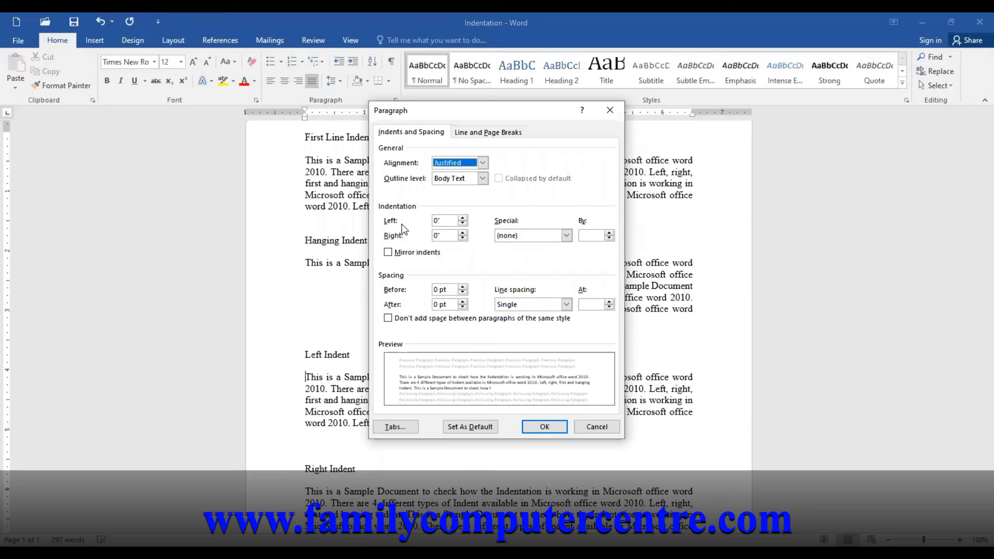
{"action": "left_click_drag", "start_coordinate": [448, 222], "coordinate": [413, 222]}
{"action": "type", "text": "0.8"}
{"action": "left_click", "coordinate": [553, 427]}
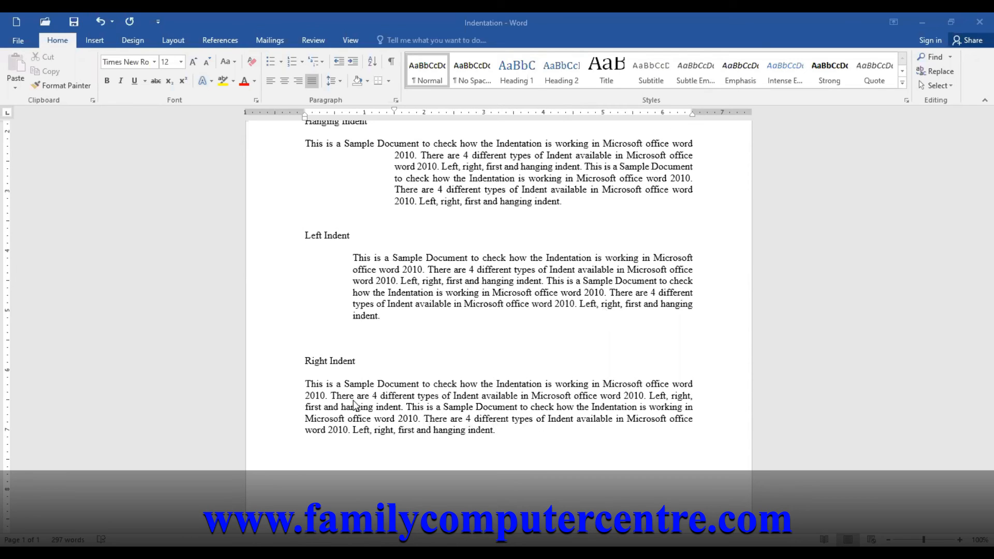
Set the right indentation of the paragraph under the Right Indent heading to 1.5 inches.
{"action": "left_click", "coordinate": [307, 385]}
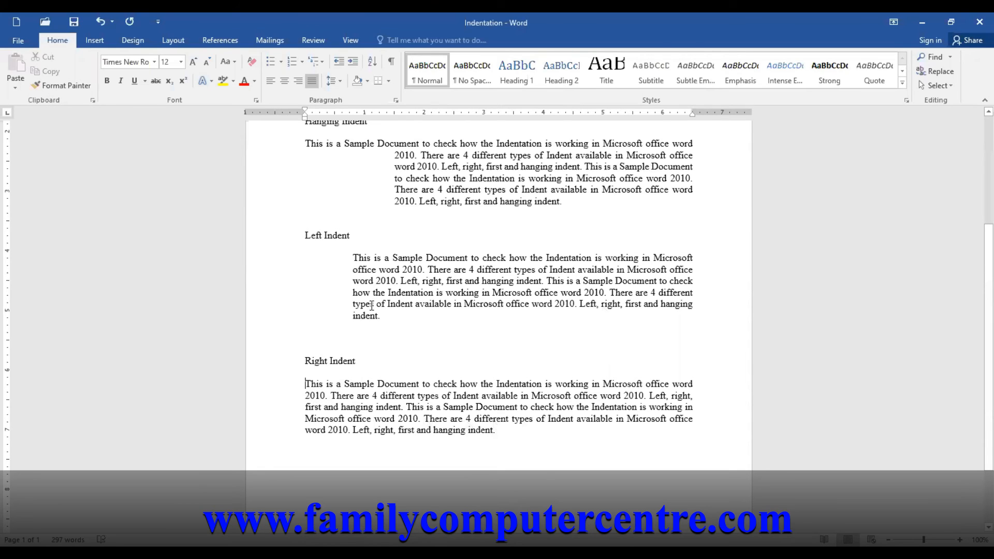
{"action": "left_click", "coordinate": [396, 100]}
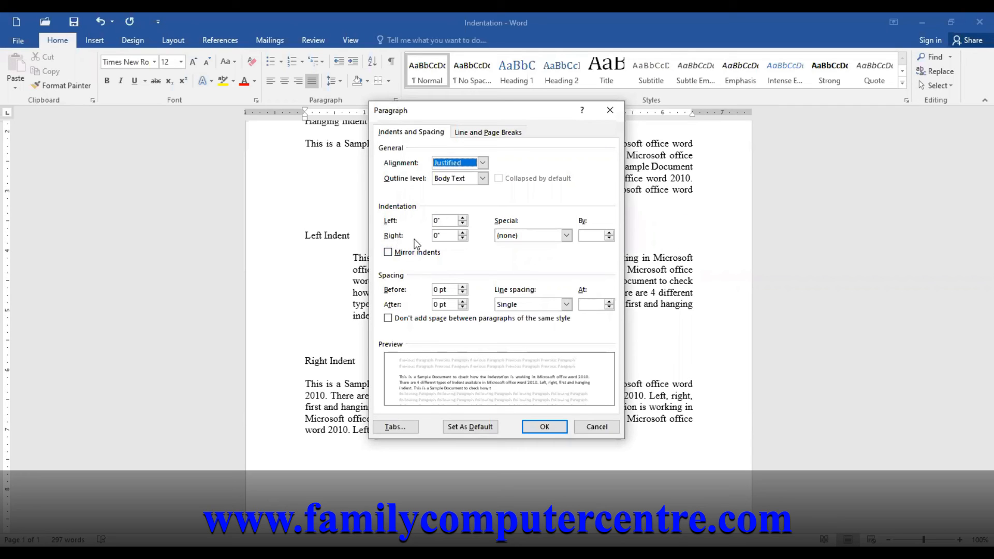
{"action": "left_click_drag", "start_coordinate": [445, 236], "coordinate": [414, 236]}
{"action": "type", "text": "1.5"}
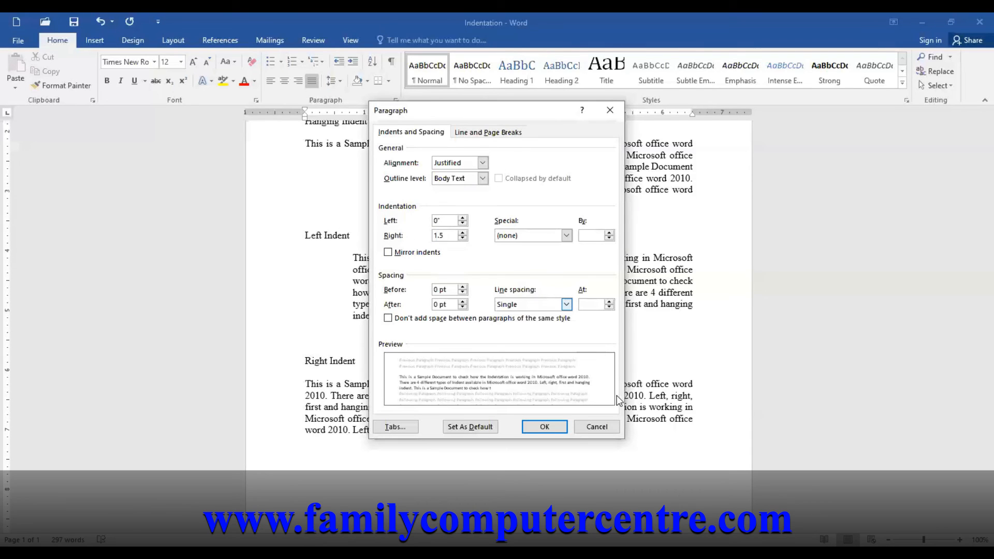
{"action": "left_click", "coordinate": [540, 428]}
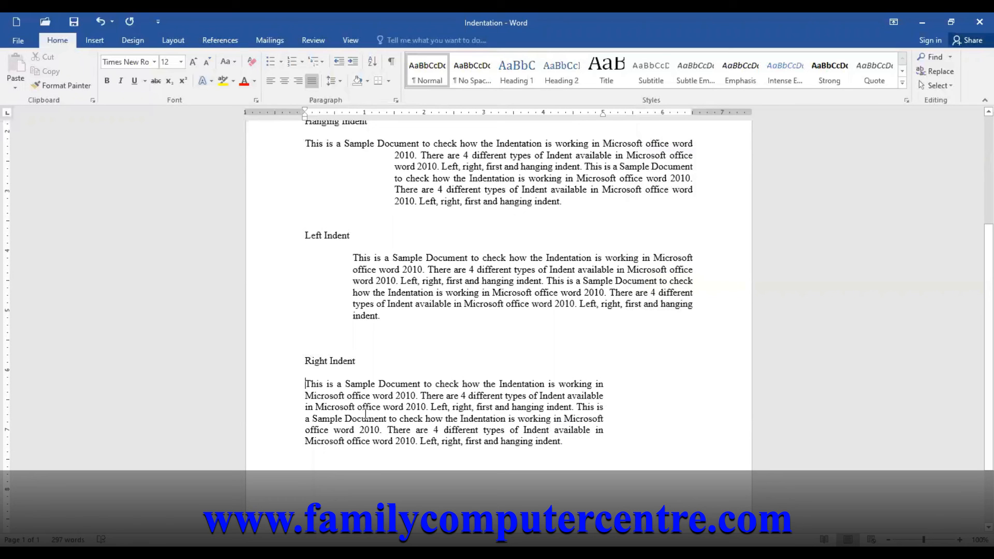
{"action": "scroll", "coordinate": [369, 412], "scroll_direction": "up", "scroll_amount": 5}
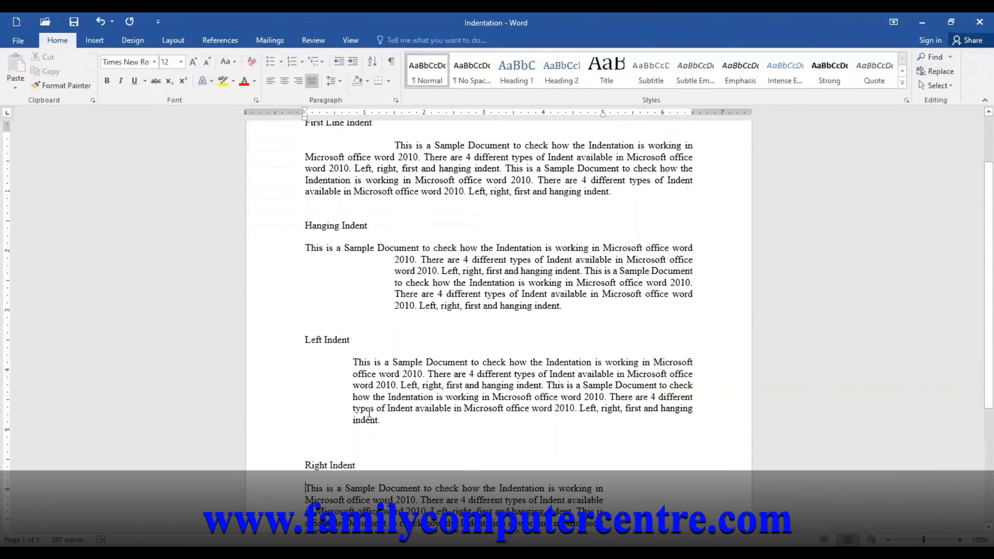
{"action": "scroll", "coordinate": [369, 413], "scroll_direction": "up", "scroll_amount": 2}
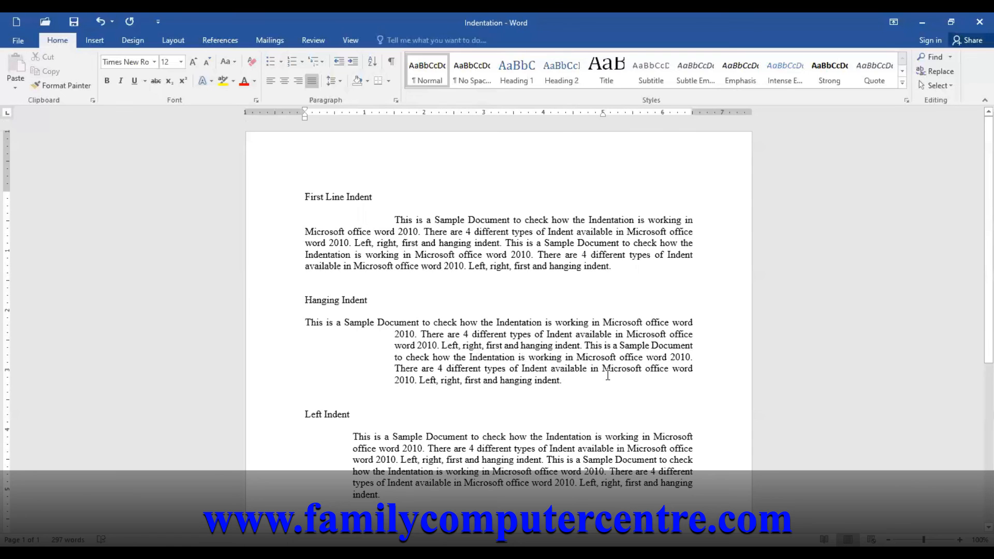
{"action": "scroll", "coordinate": [608, 375], "scroll_direction": "down", "scroll_amount": 4}
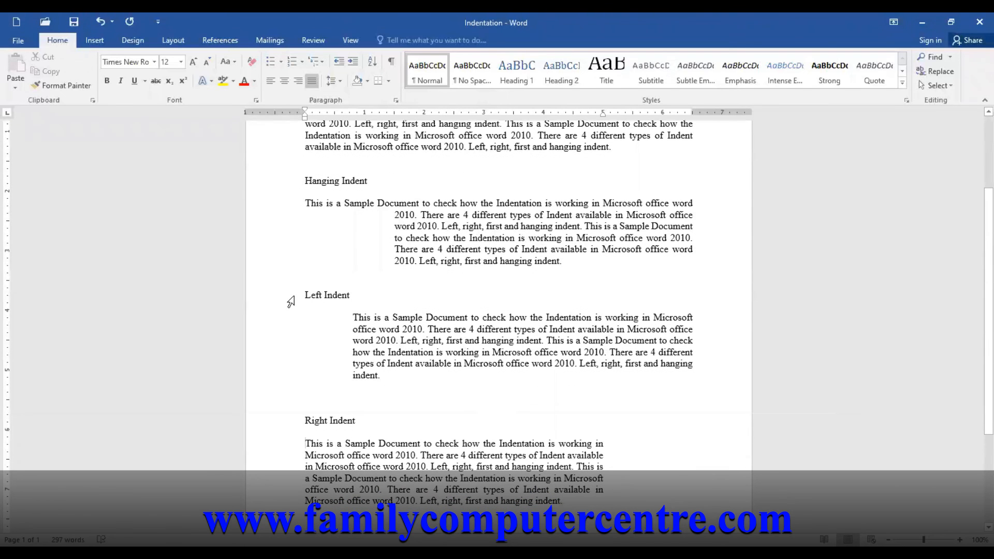